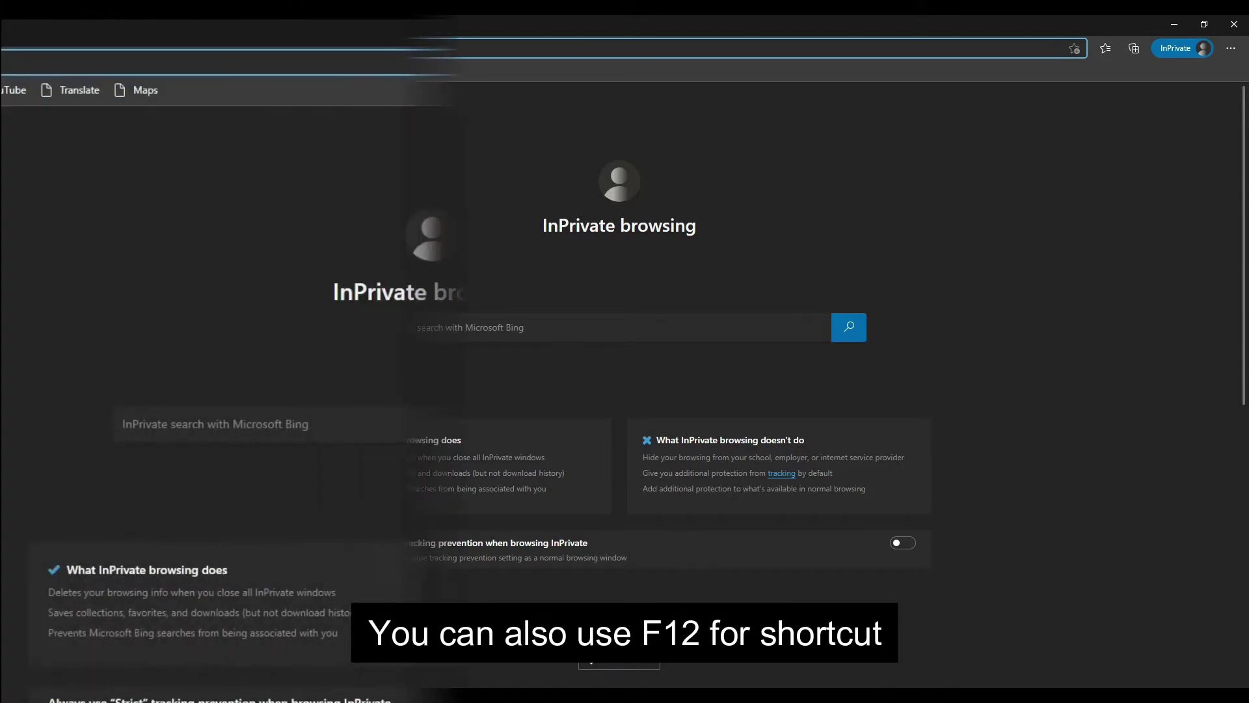
Step: Open Developer tools from the Settings and more menu, beside the InPrivate page
{"action": "left_click", "coordinate": [1226, 61]}
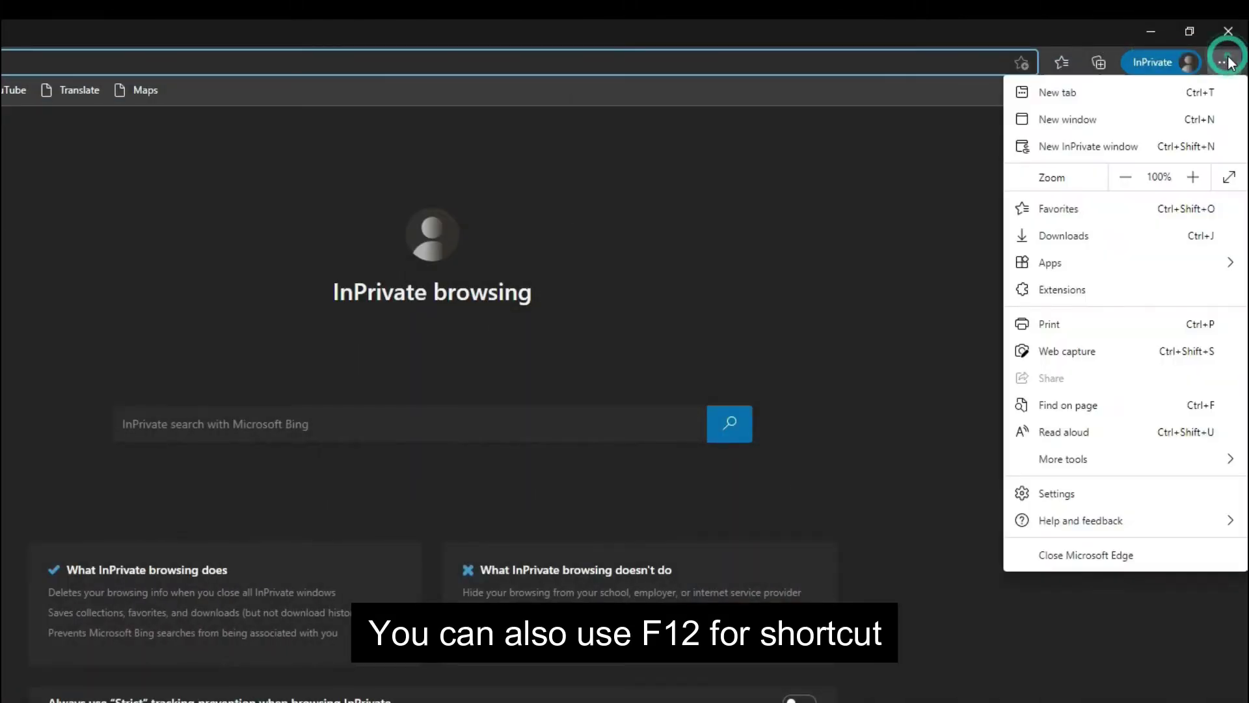
{"action": "mouse_move", "coordinate": [1123, 459]}
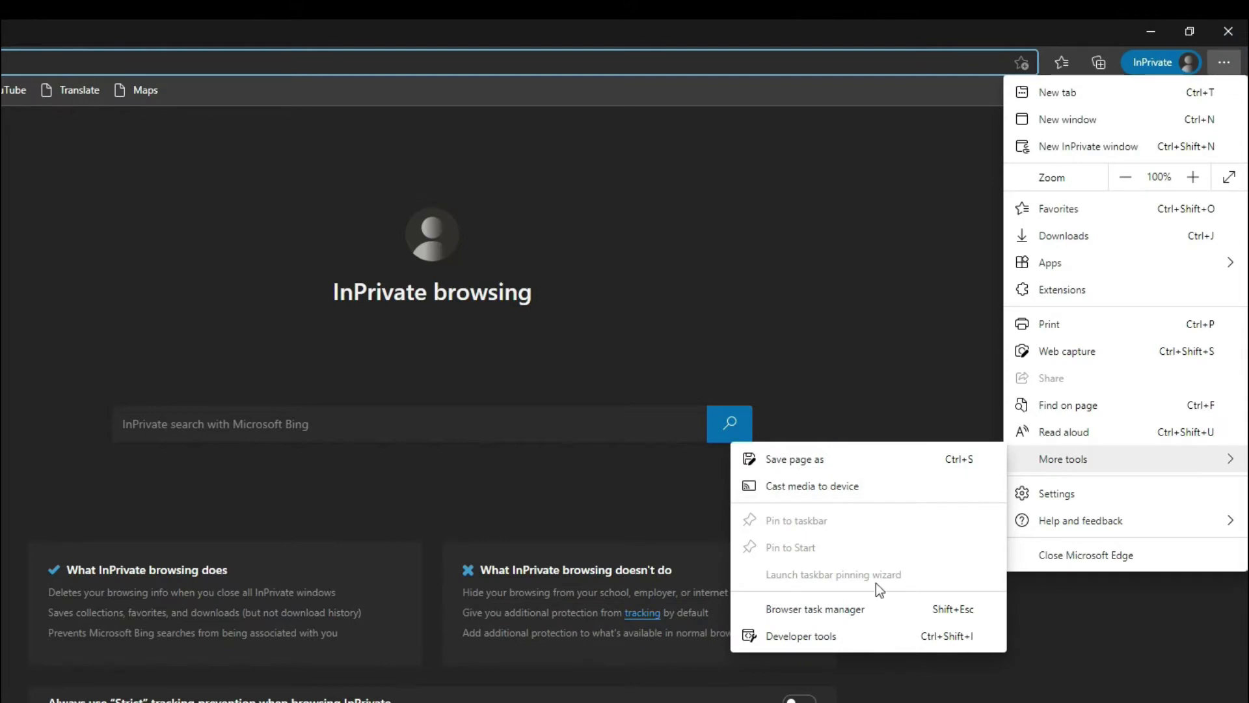
{"action": "left_click", "coordinate": [831, 635]}
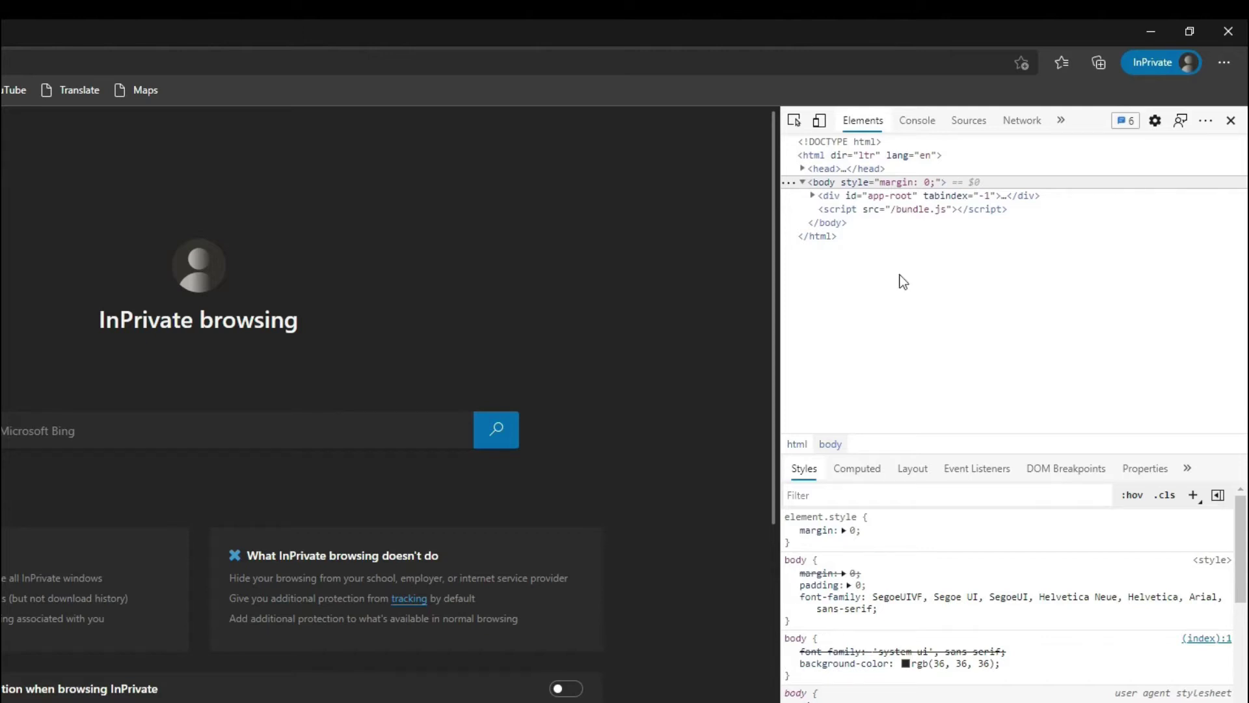
Step: In the Console, run alert("Hello"); and dismiss the Hello alert
{"action": "left_click", "coordinate": [915, 121]}
{"action": "left_click", "coordinate": [923, 281]}
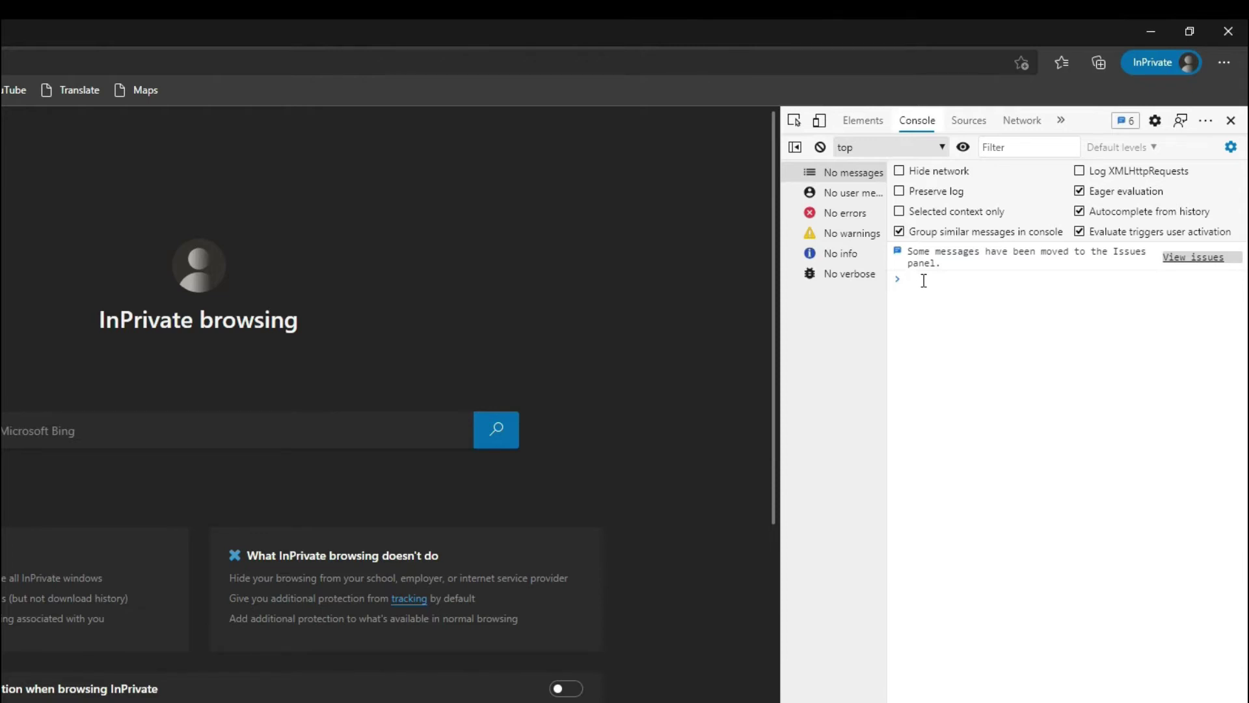
{"action": "type", "text": "alert"}
{"action": "type", "text": " ("}
{"action": "type", "text": "\"He"}
{"action": "type", "text": "llo"}
{"action": "type", "text": "\");"}
{"action": "key", "text": "Return"}
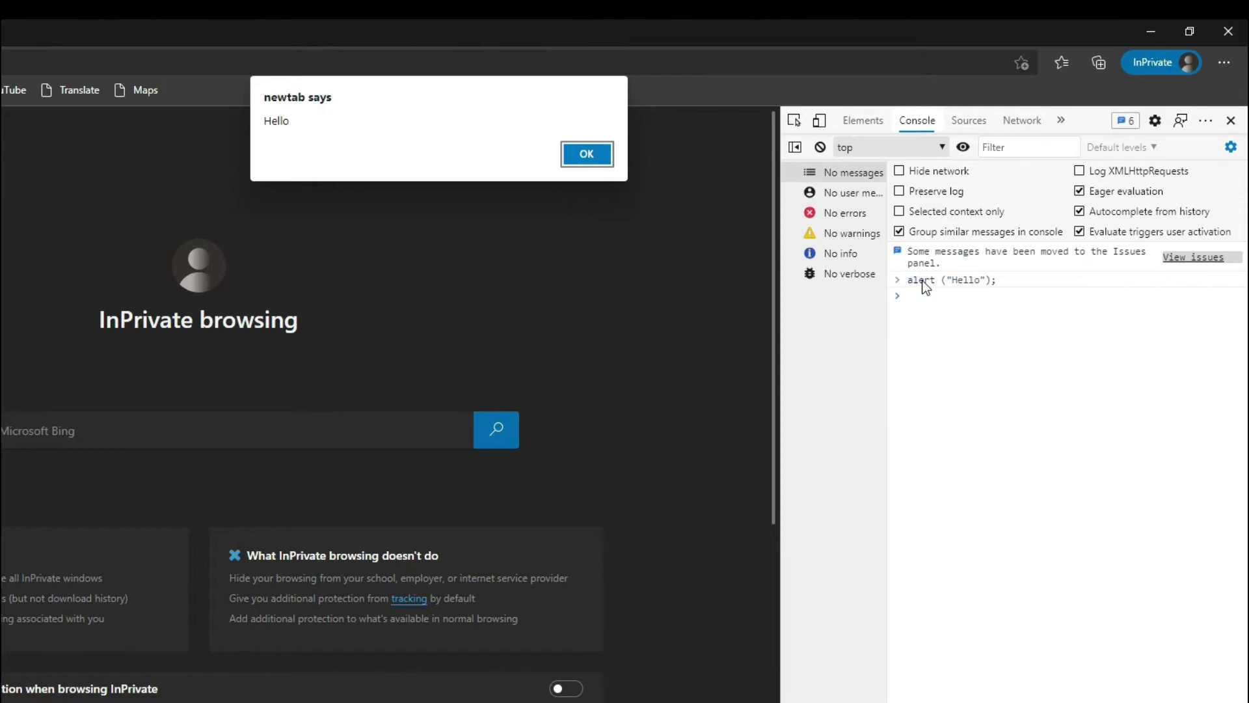
{"action": "left_click", "coordinate": [588, 155]}
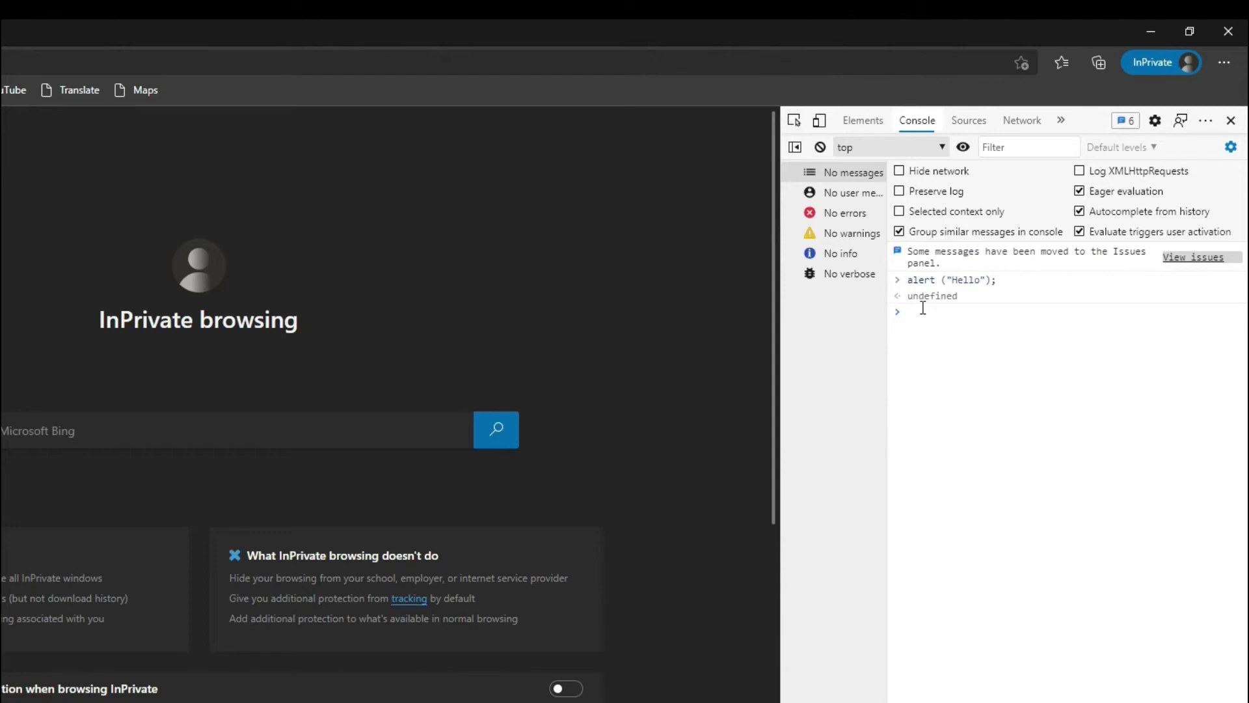
{"action": "type", "text": "var "}
{"action": "type", "text": "myNam"}
{"action": "type", "text": "e ="}
{"action": "type", "text": " \"Shane\""}
{"action": "type", "text": ";"}
Step: Run var myName = "Shane"; with alert("My name is " + myName); and dismiss the alert
{"action": "key", "text": "shift+Return"}
{"action": "type", "text": "alert"}
{"action": "type", "text": "("}
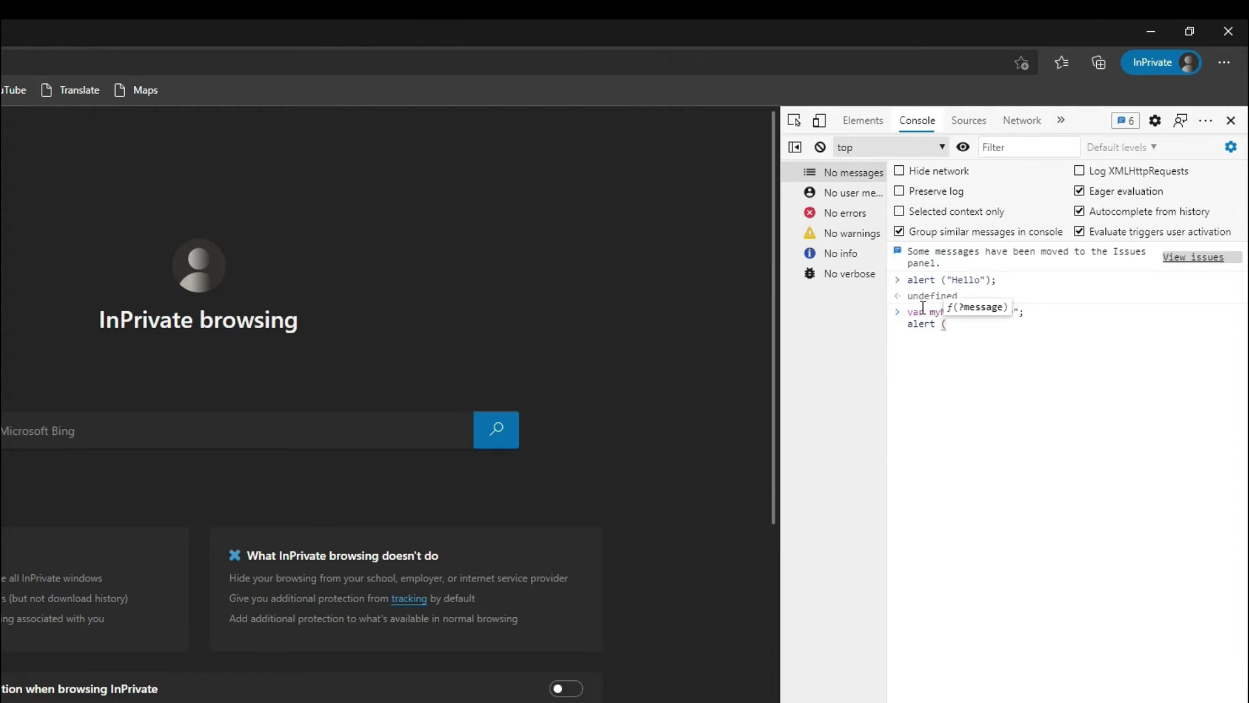
{"action": "type", "text": "\"My n"}
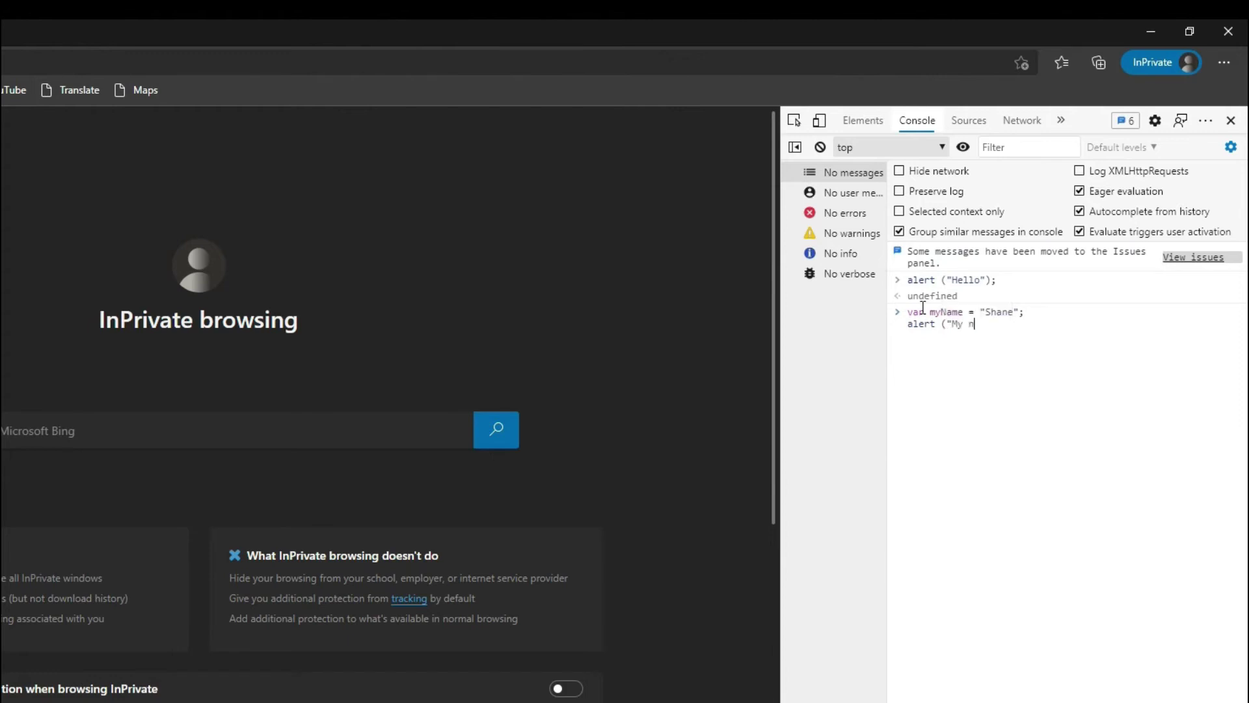
{"action": "type", "text": "ame i"}
{"action": "type", "text": "s \" "}
{"action": "type", "text": "+ "}
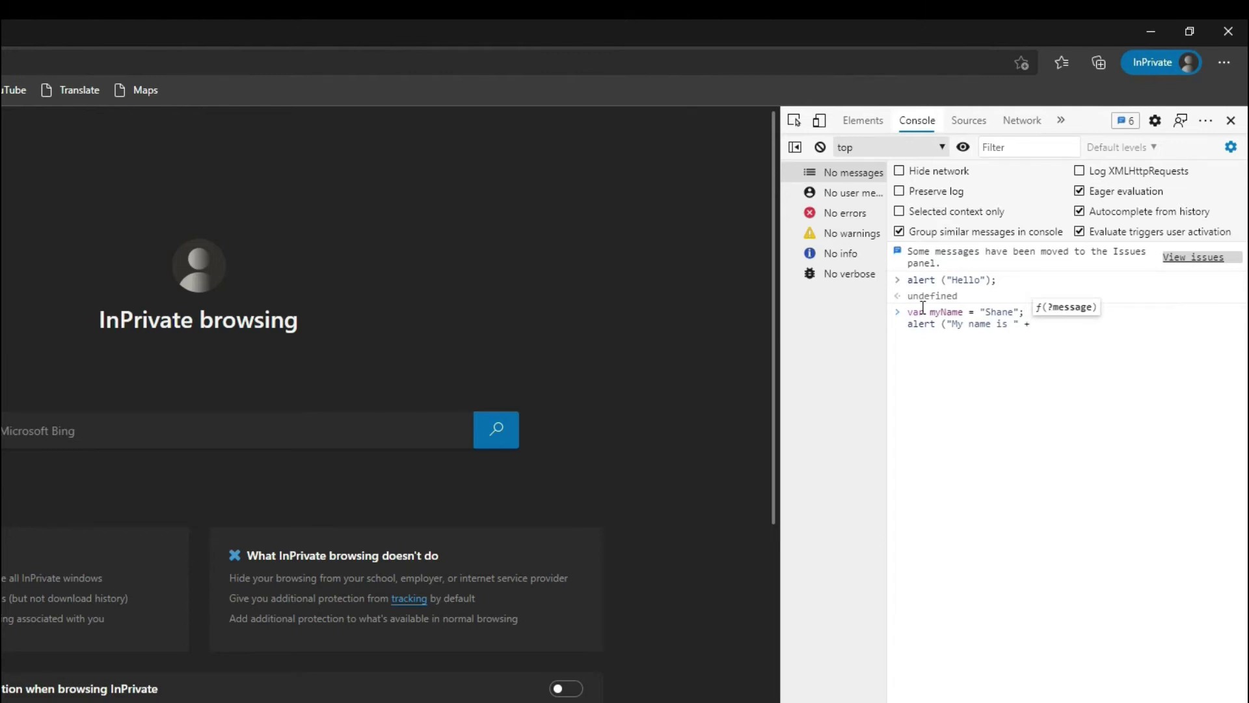
{"action": "type", "text": "myName"}
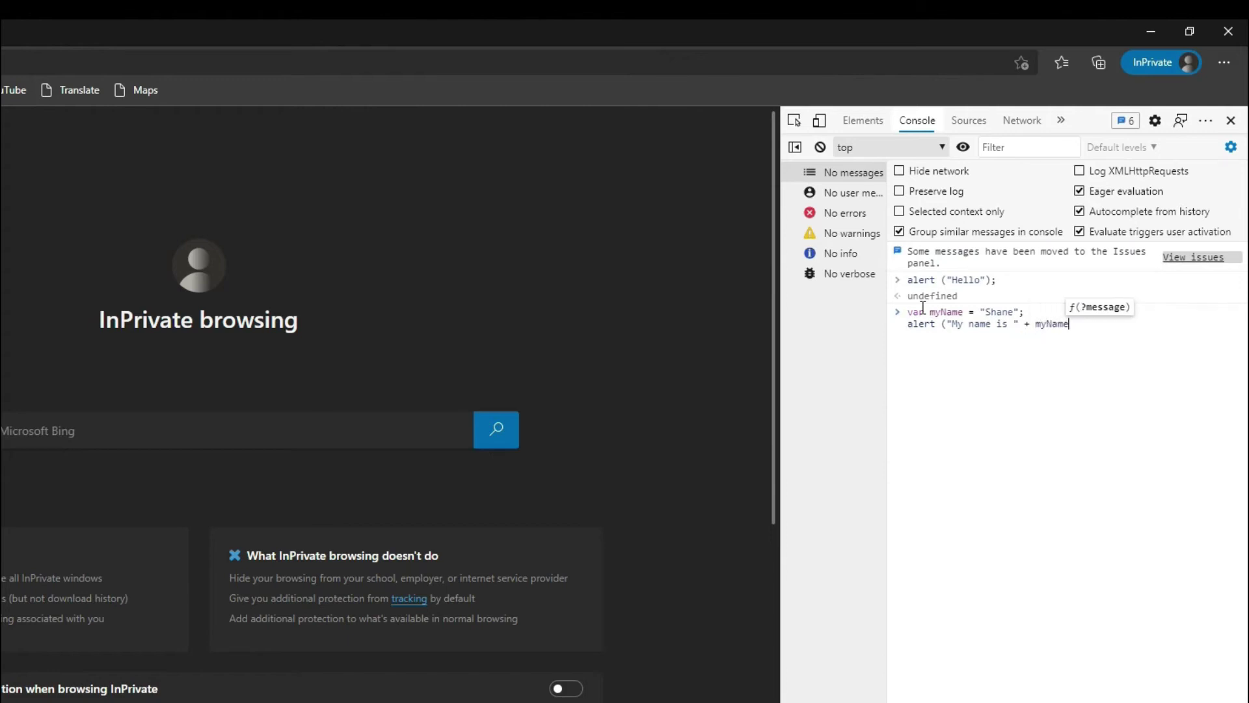
{"action": "type", "text": ");"}
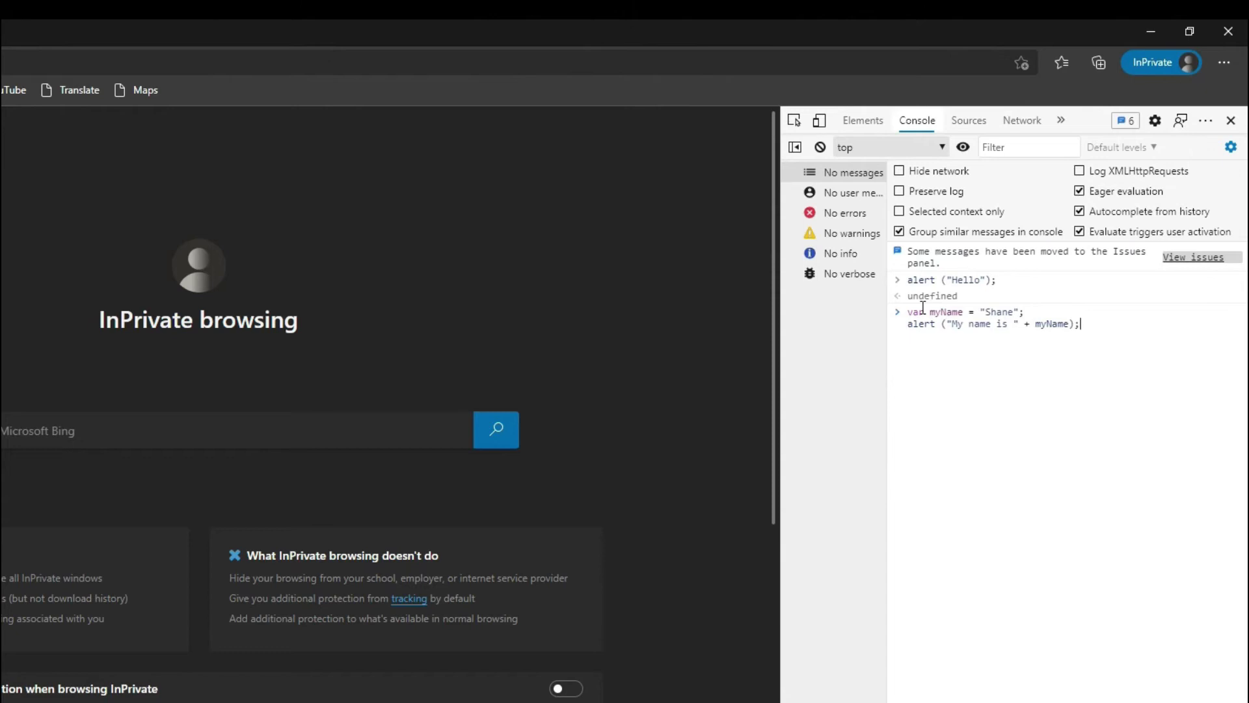
{"action": "key", "text": "Return"}
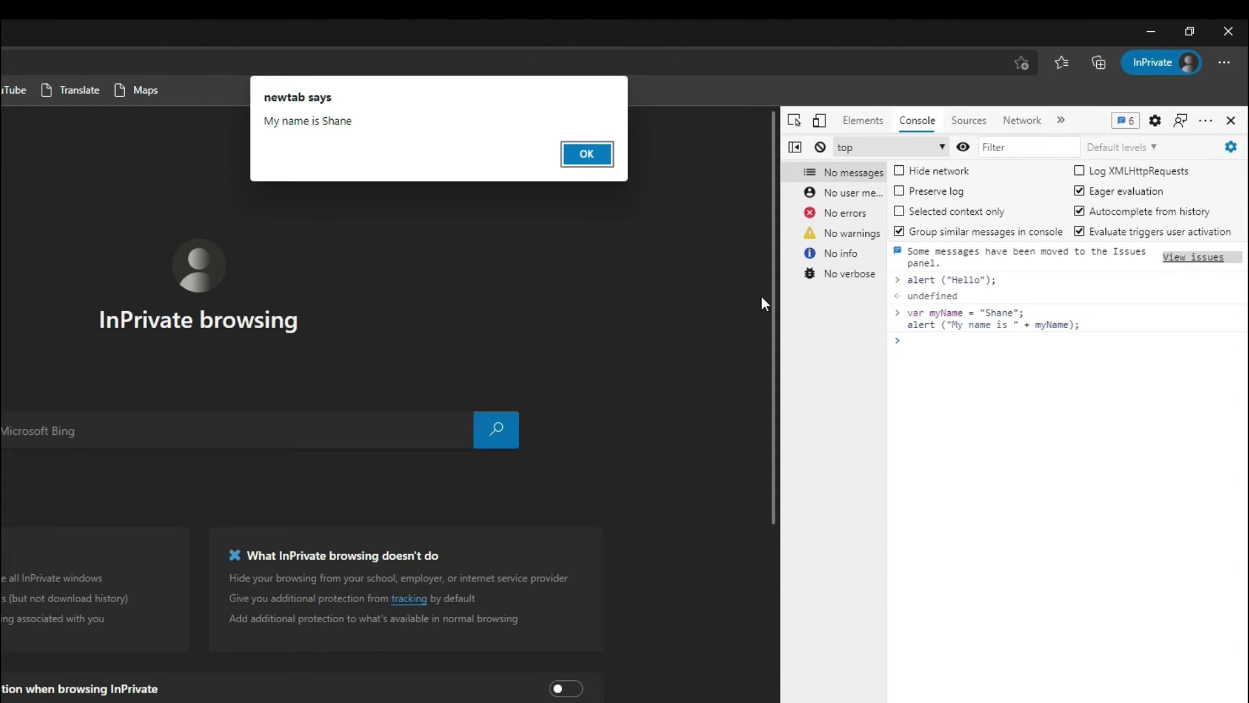
{"action": "left_click", "coordinate": [585, 155]}
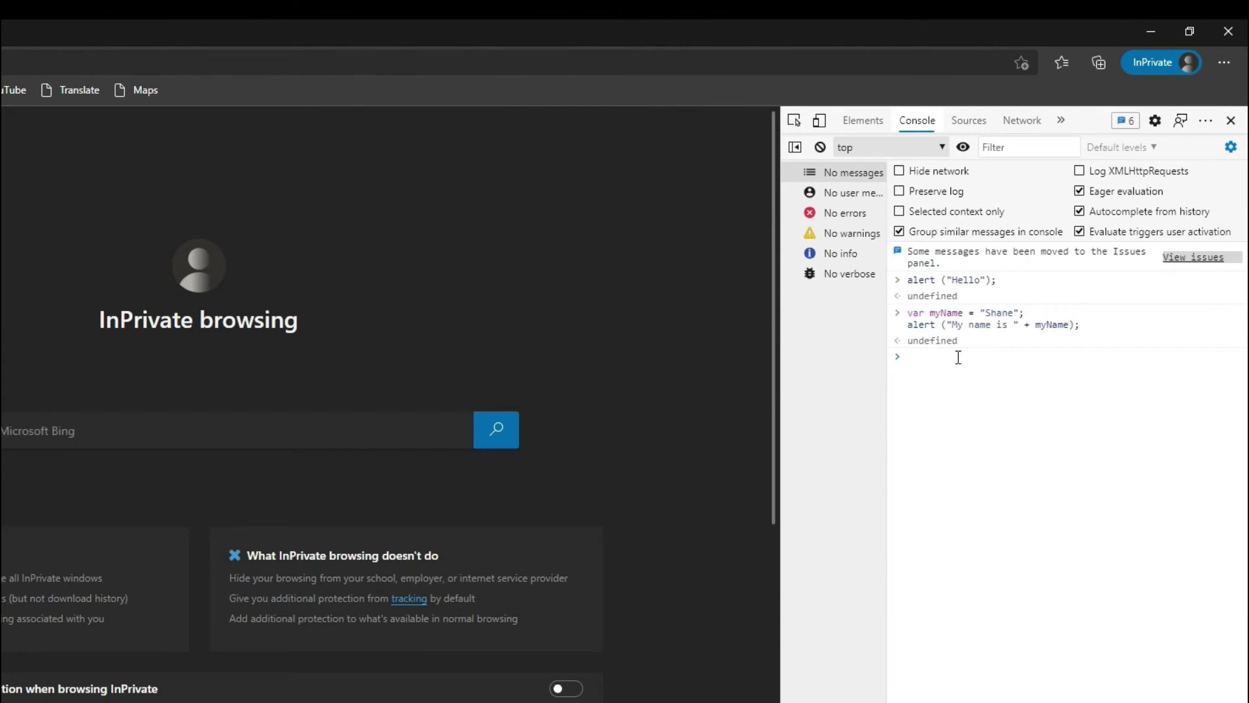
{"action": "type", "text": "prompt"}
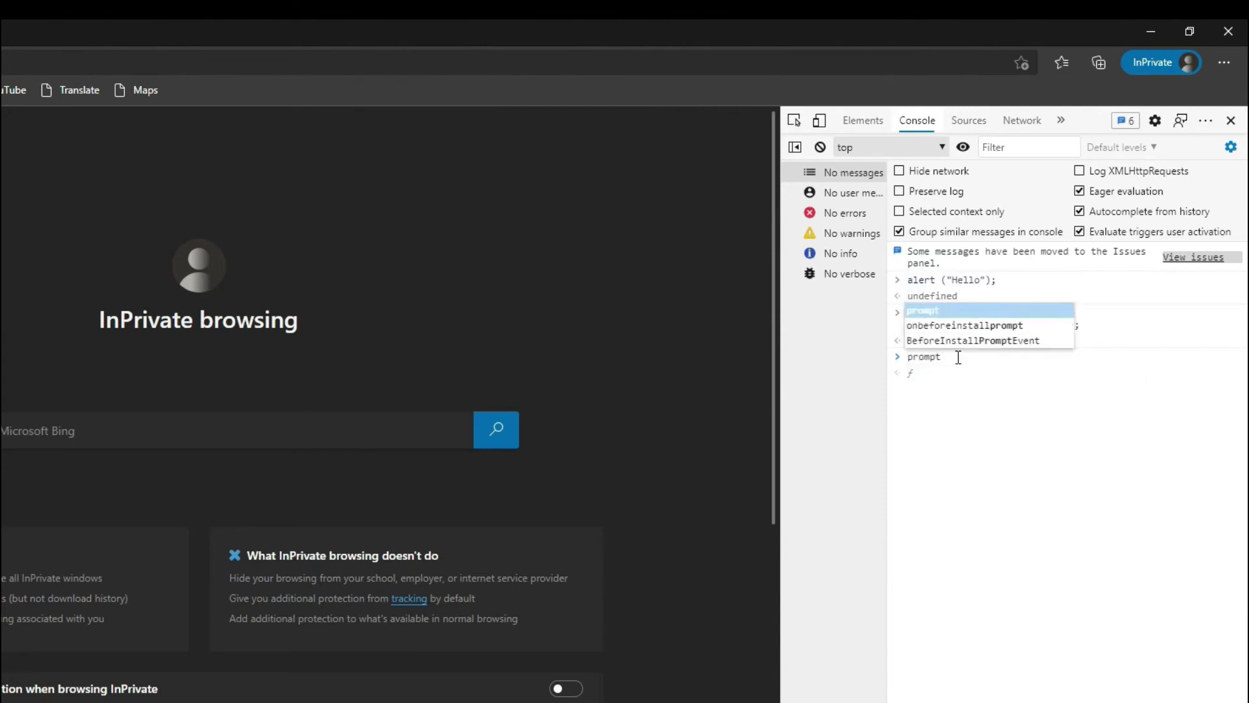
{"action": "type", "text": " ("}
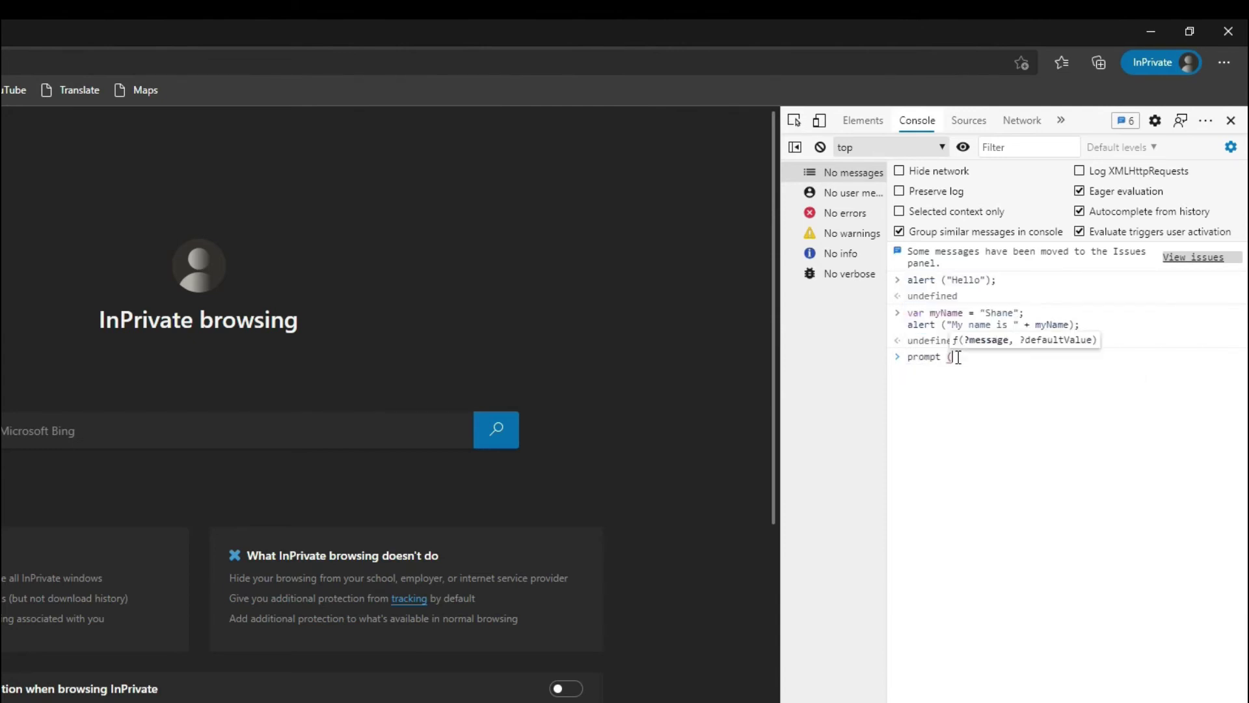
{"action": "type", "text": "\""}
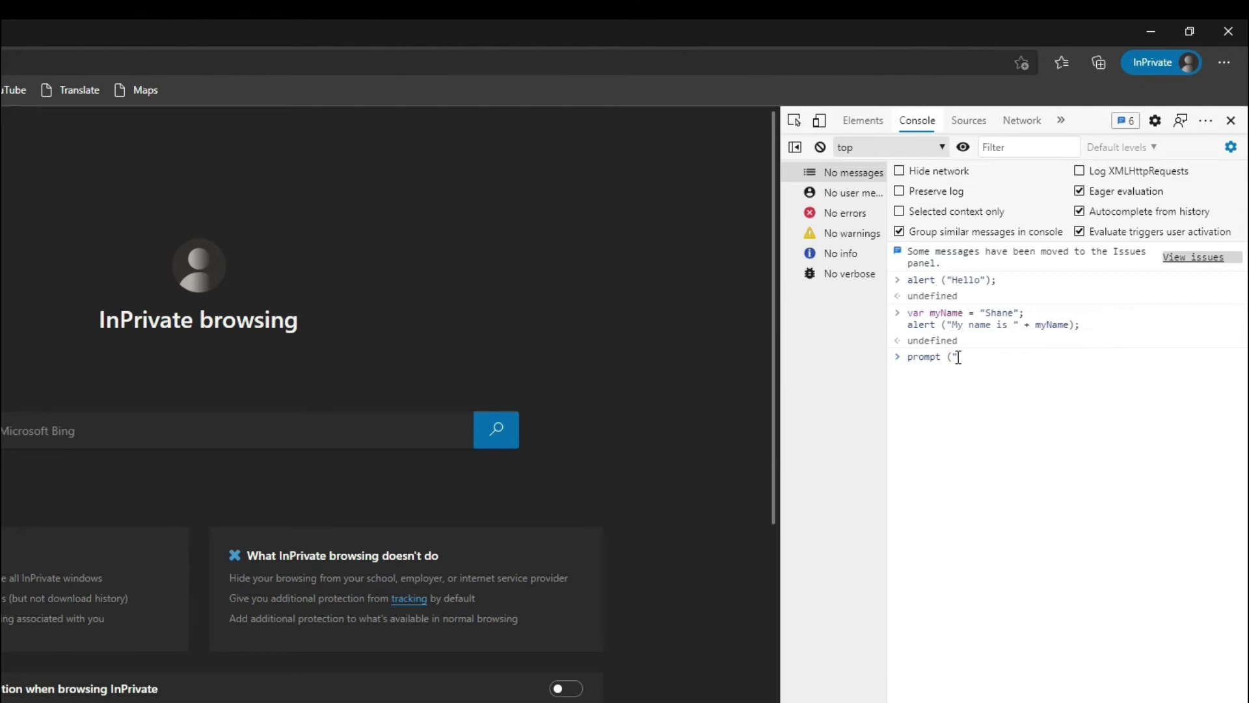
{"action": "type", "text": "What is "}
{"action": "type", "text": "your "}
{"action": "type", "text": "Name?"}
{"action": "type", "text": "\""}
{"action": "type", "text": ");"}
Step: Run the prompt and submit ShinBlit as the name
{"action": "key", "text": "Return"}
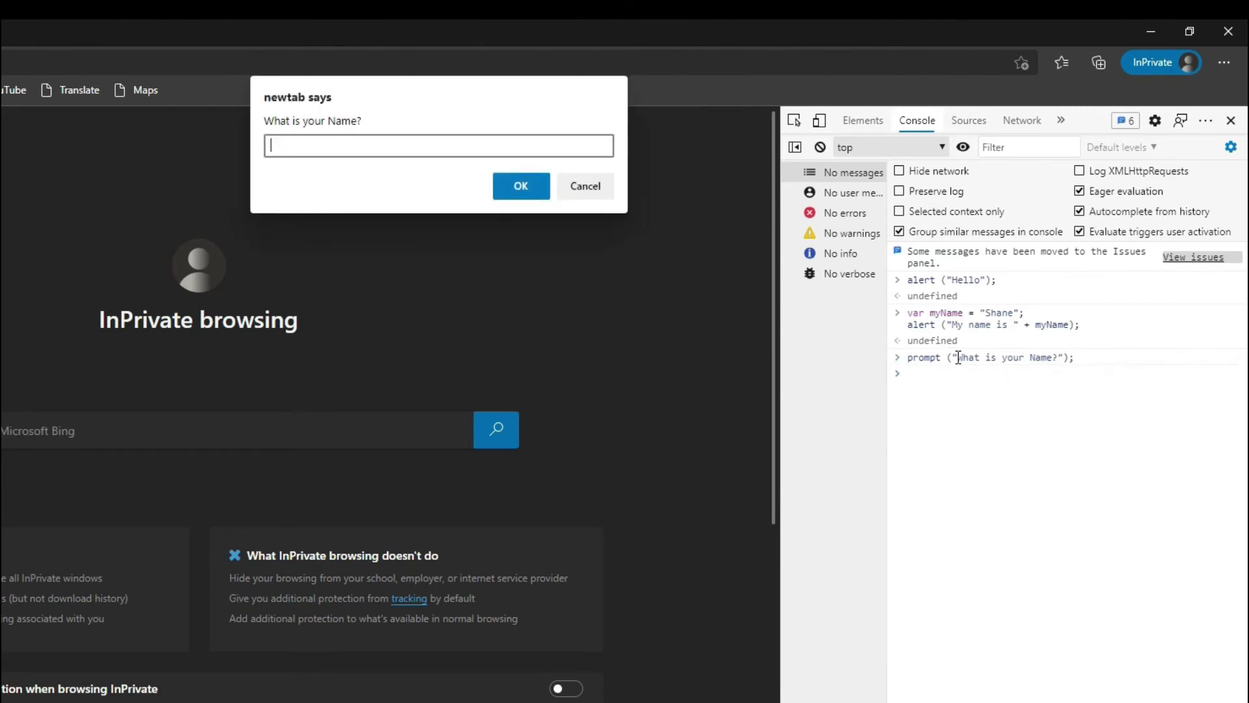
{"action": "type", "text": "Shin"}
{"action": "type", "text": "Blit"}
{"action": "left_click", "coordinate": [522, 185]}
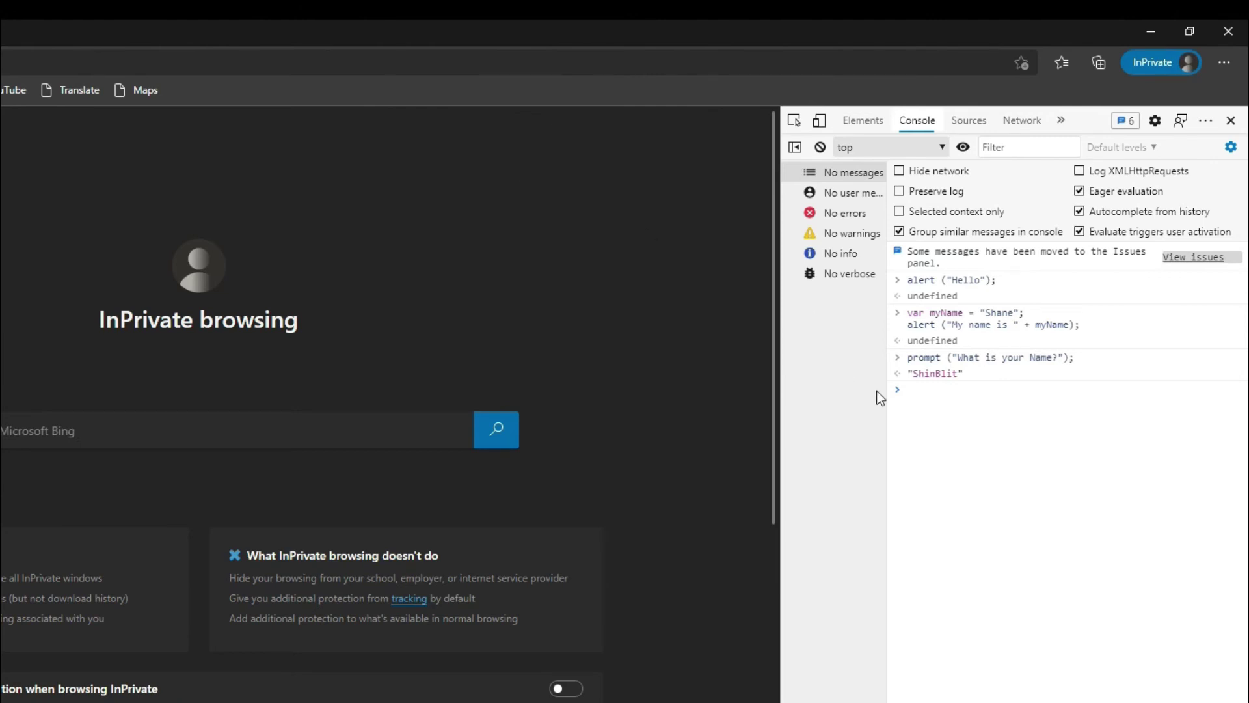
Step: Enter var yourName = prompt("What is your name?"); followed by alert("My name is " + yourName); on a second line
{"action": "left_click", "coordinate": [899, 390]}
{"action": "type", "text": "var"}
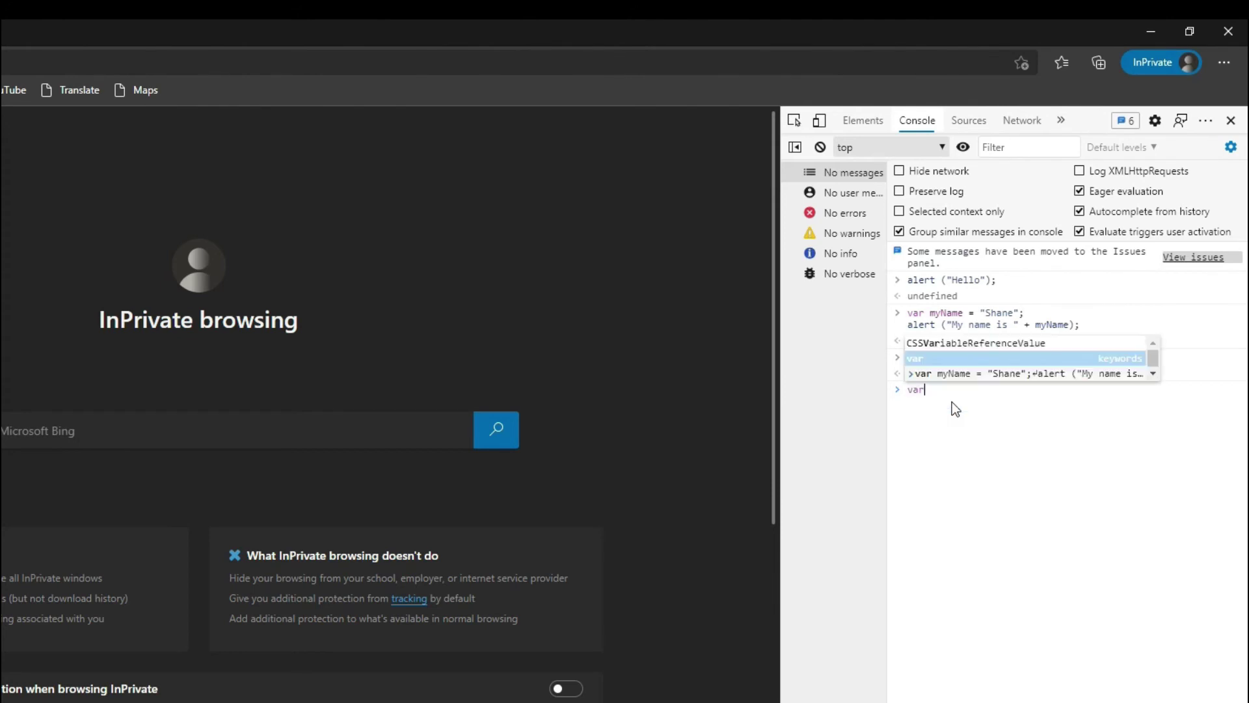
{"action": "type", "text": " yourN"}
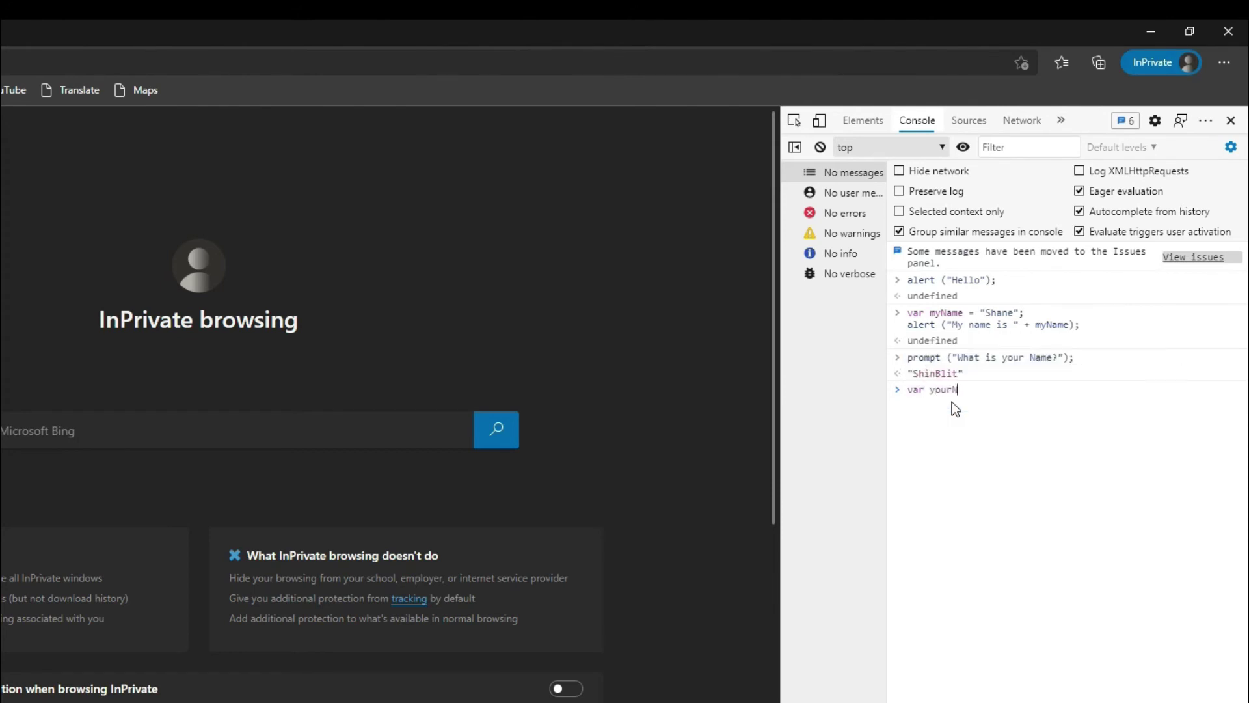
{"action": "type", "text": "ame = "}
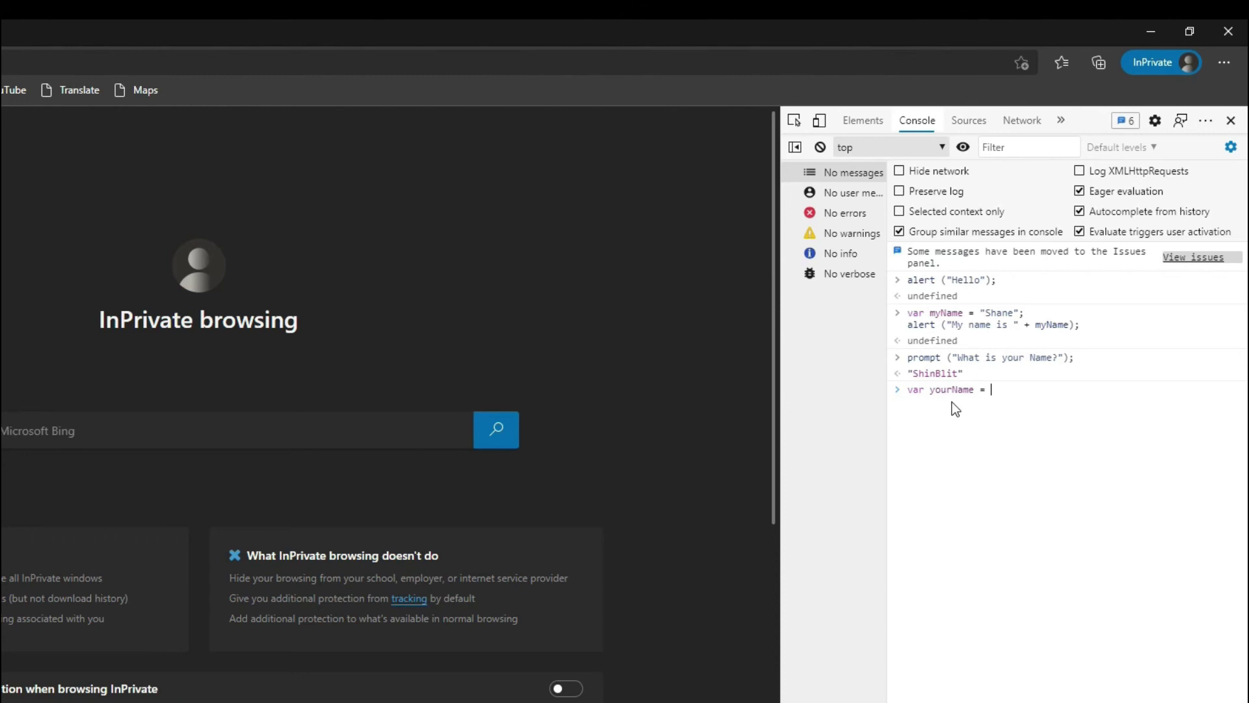
{"action": "type", "text": "prompt "}
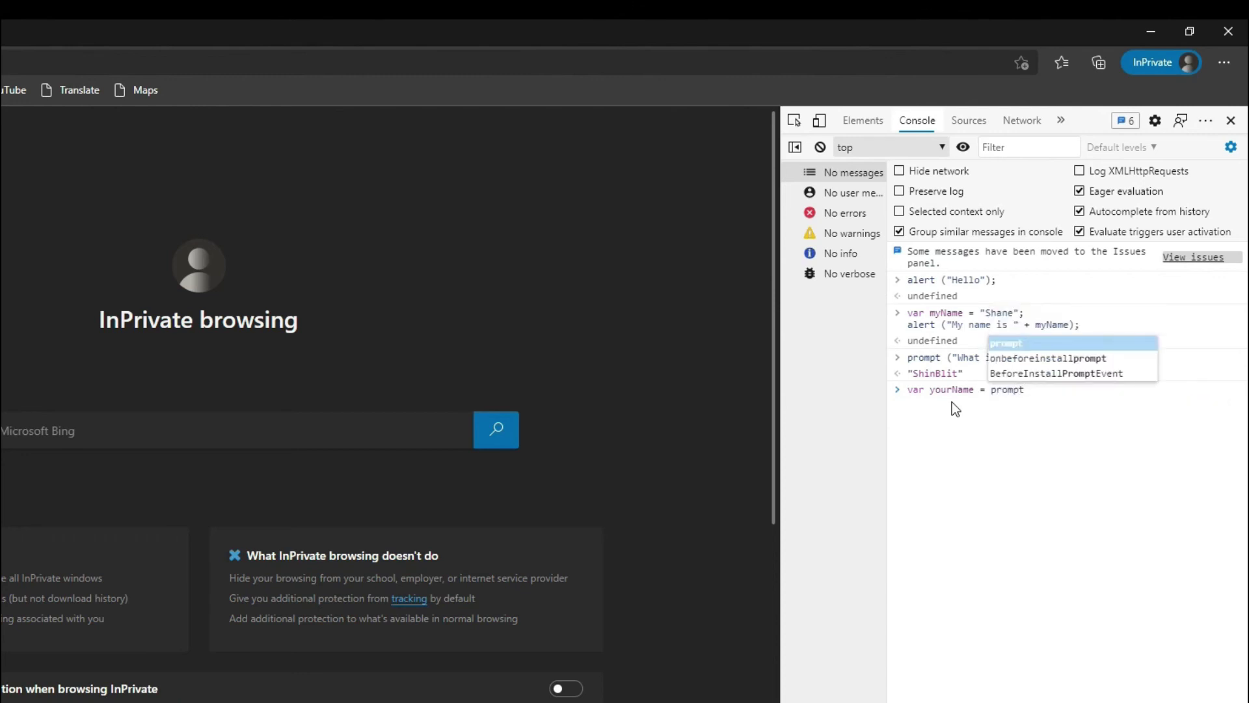
{"action": "type", "text": "(\"Wh"}
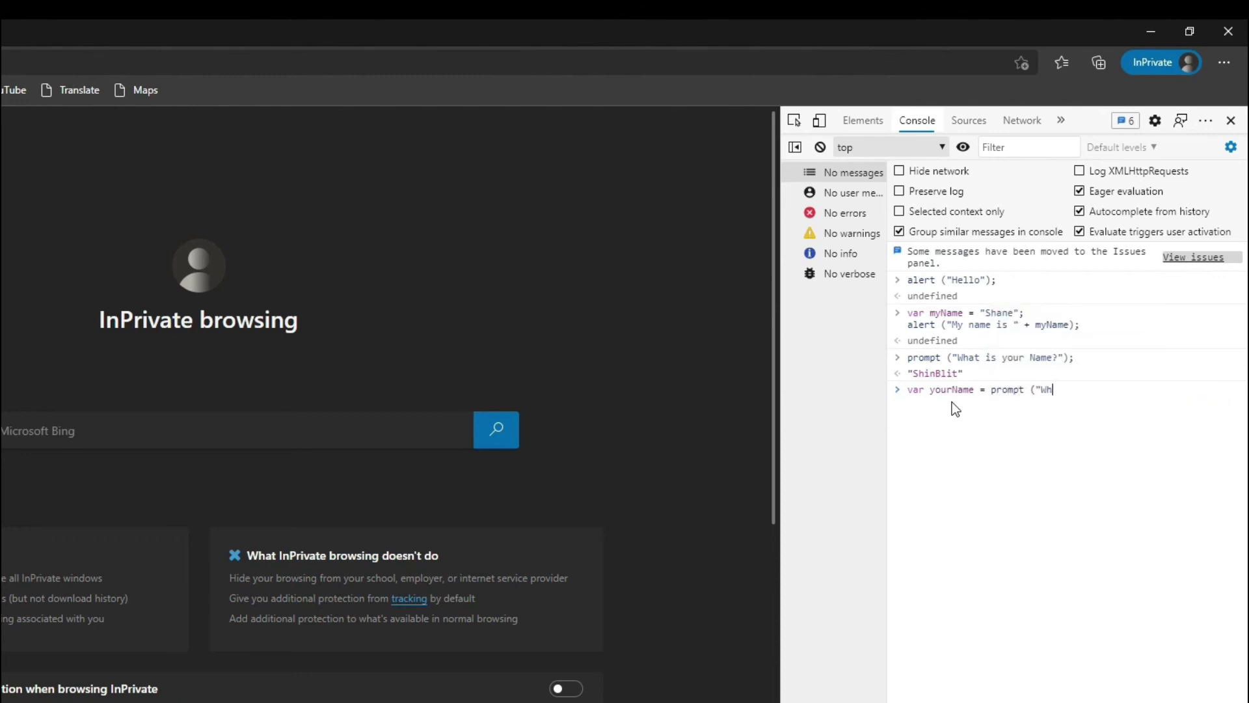
{"action": "type", "text": "at is yo"}
{"action": "type", "text": "ur name?"}
{"action": "type", "text": "\")"}
{"action": "type", "text": ";"}
{"action": "key", "text": "shift+Return"}
{"action": "type", "text": "alert "}
{"action": "type", "text": "(\""}
{"action": "type", "text": "My na"}
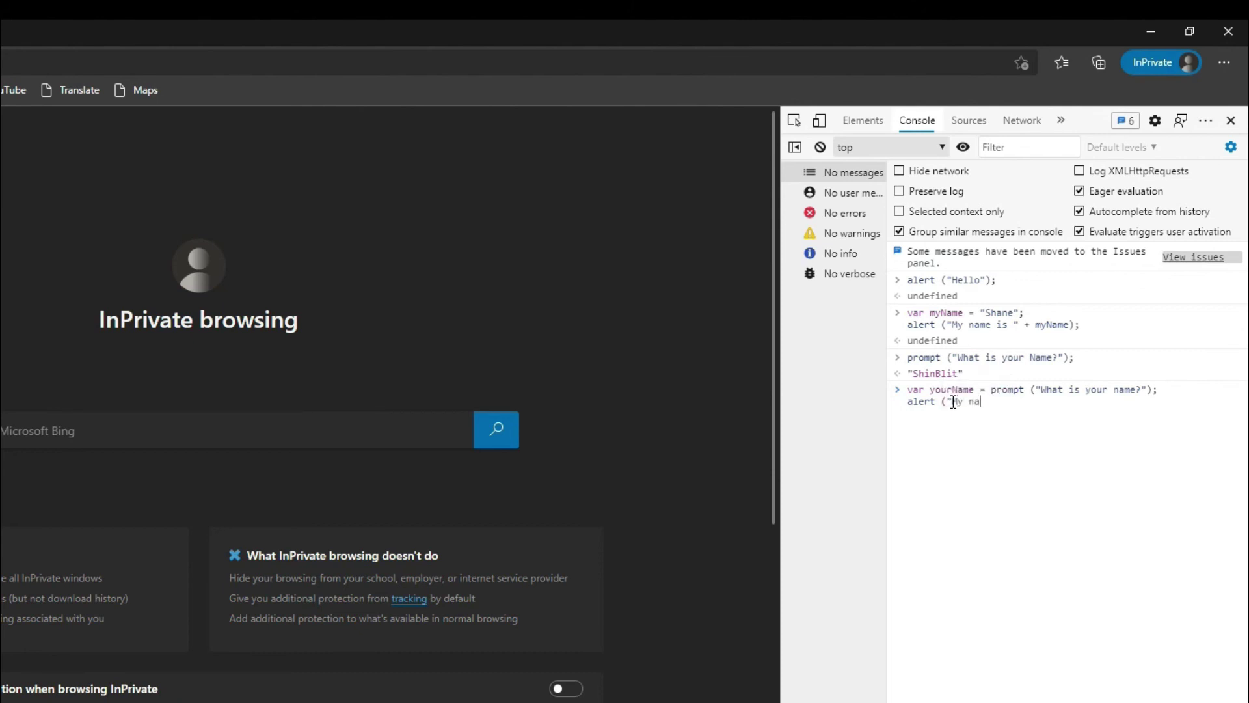
{"action": "type", "text": "me is "}
{"action": "type", "text": "\" "}
{"action": "type", "text": "+ your"}
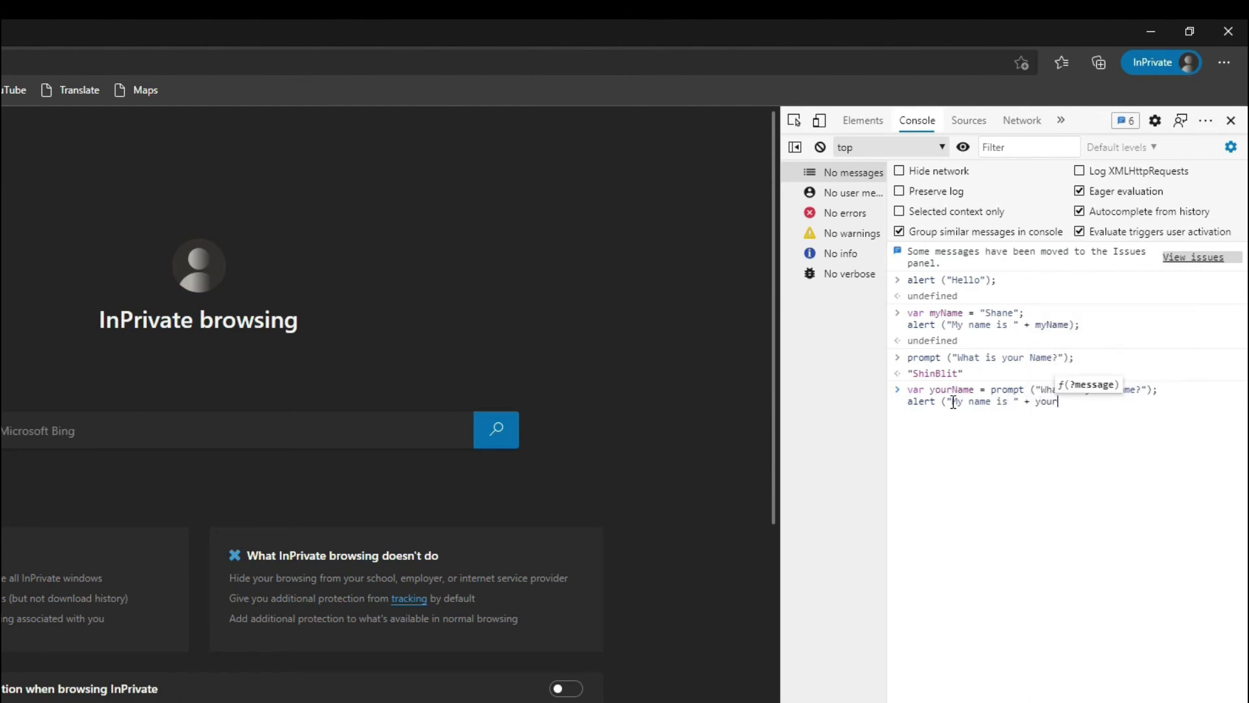
{"action": "type", "text": "Name)"}
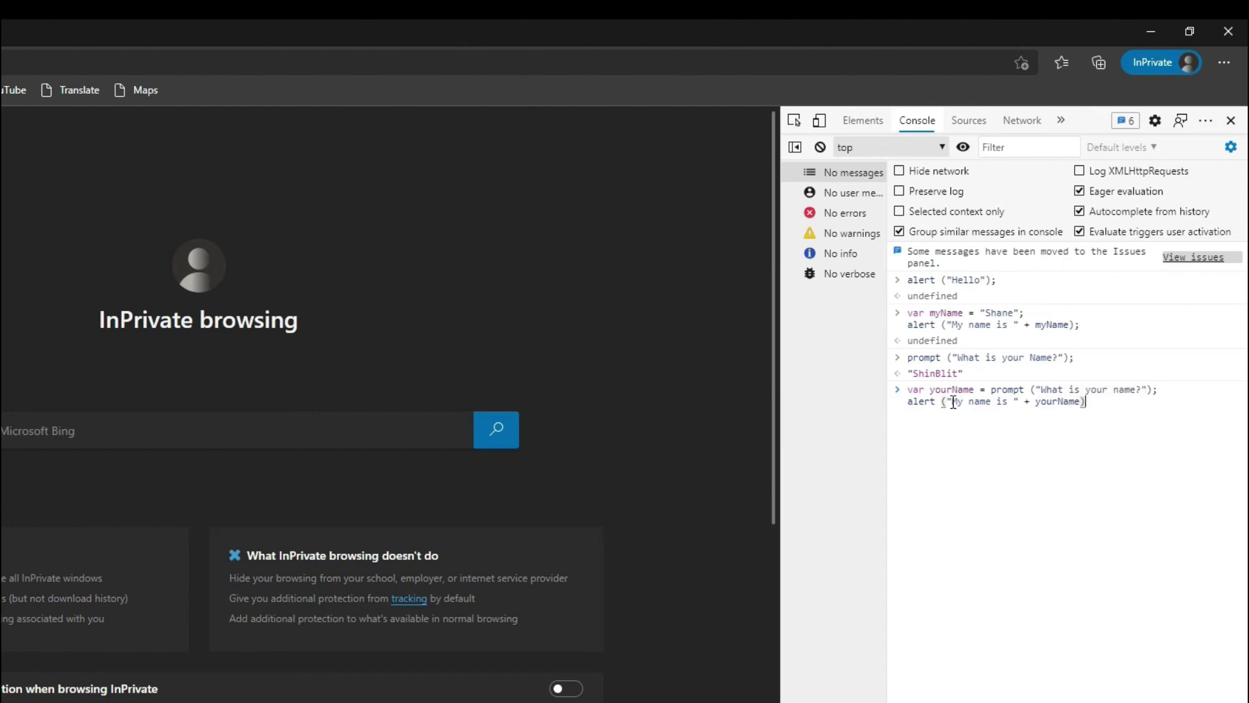
{"action": "type", "text": ";"}
Step: Run the two-line code and answer Shanot to get the "My name is Shanot" alert
{"action": "key", "text": "Return"}
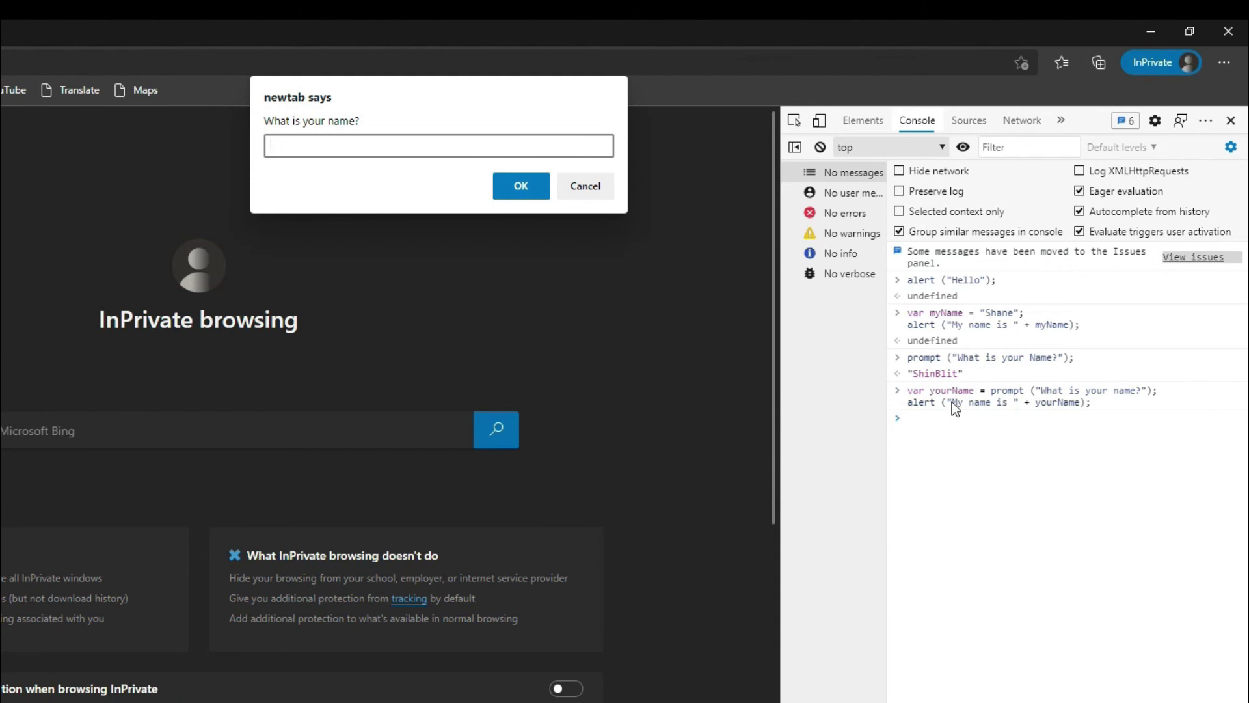
{"action": "type", "text": "Shanot"}
{"action": "left_click", "coordinate": [515, 186]}
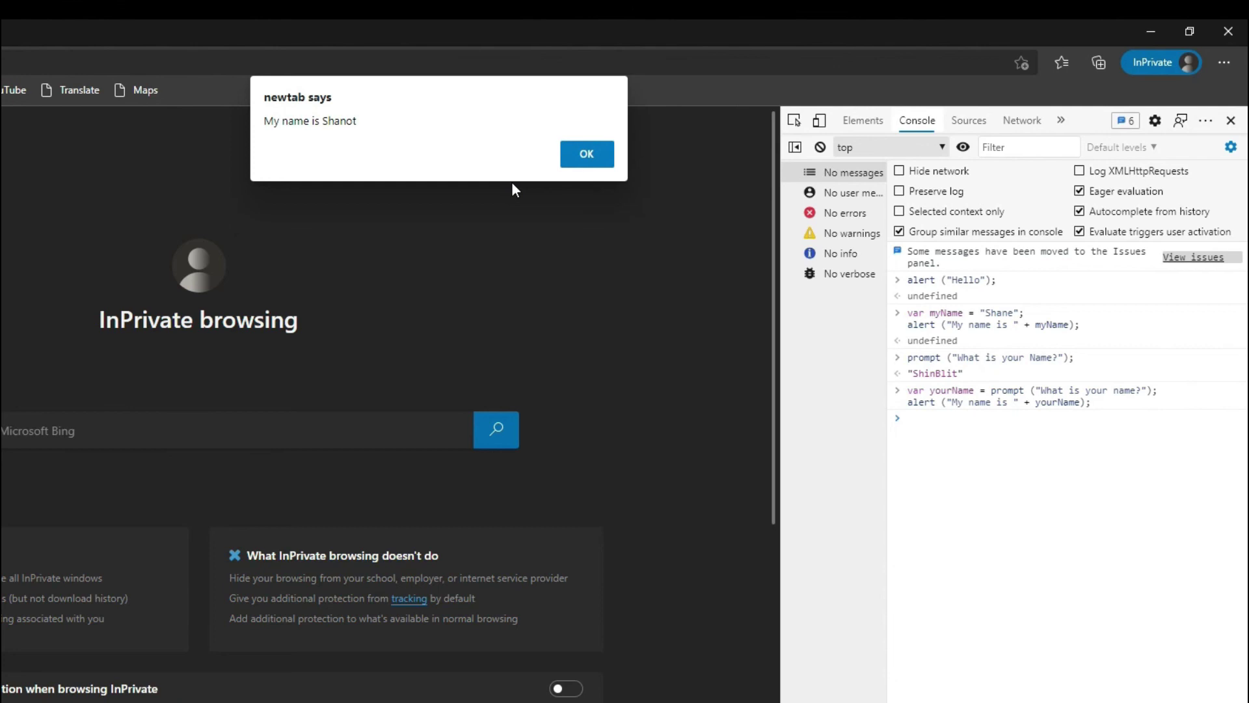